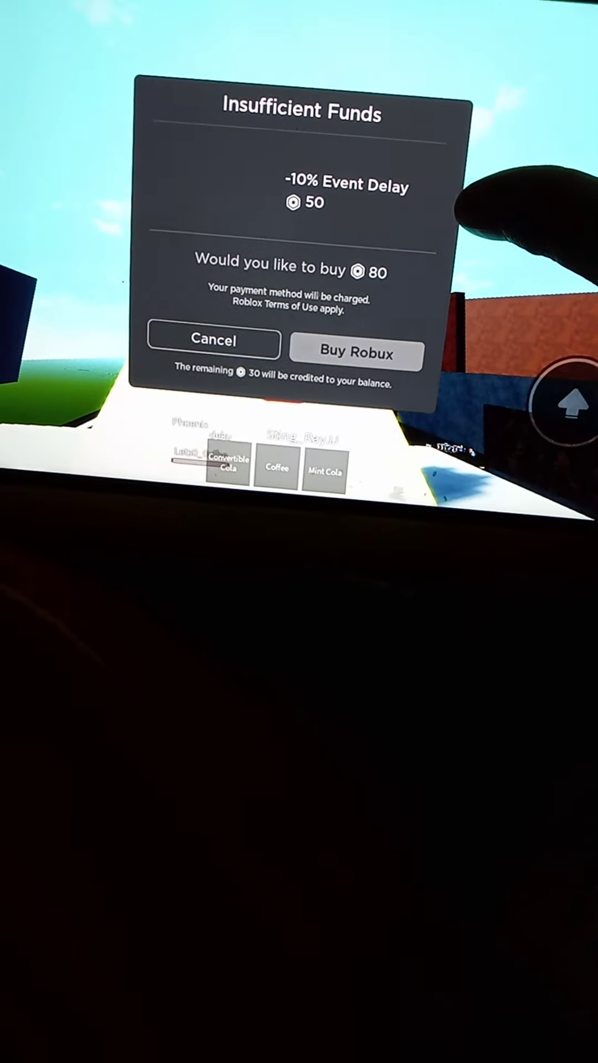
pyautogui.moveTo(498, 249); pyautogui.dragTo(250, 333)
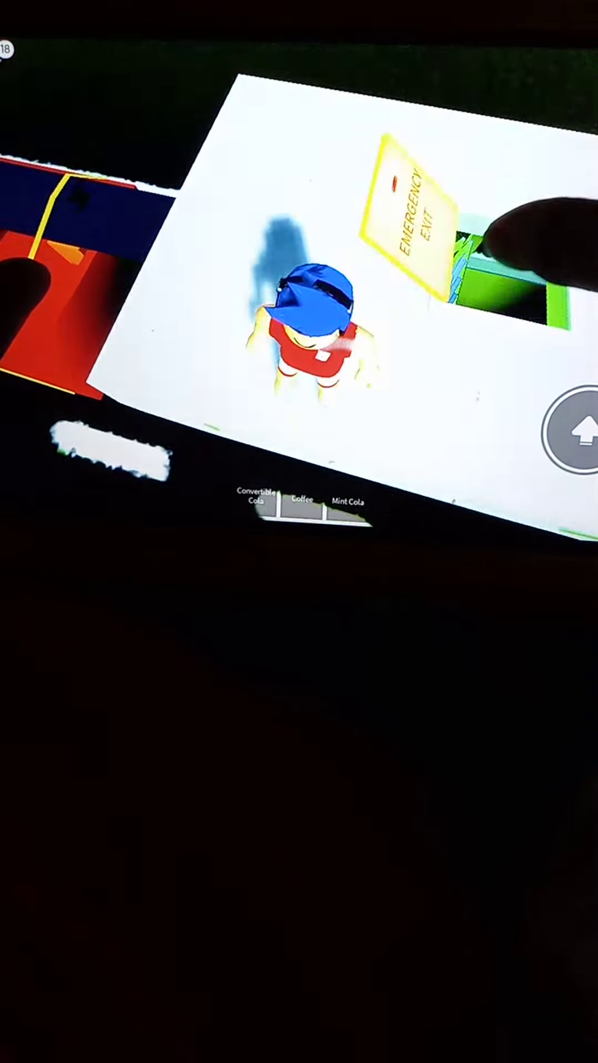
pyautogui.moveTo(466, 250)
pyautogui.mouseDown()
pyautogui.moveTo(532, 216)
pyautogui.moveTo(531, 191)
pyautogui.mouseUp()
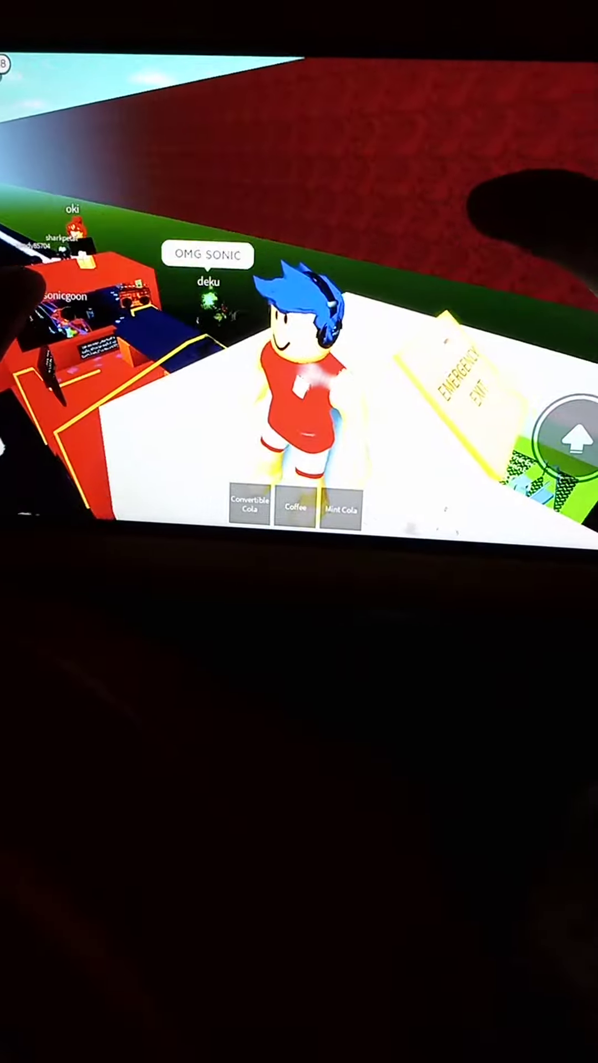